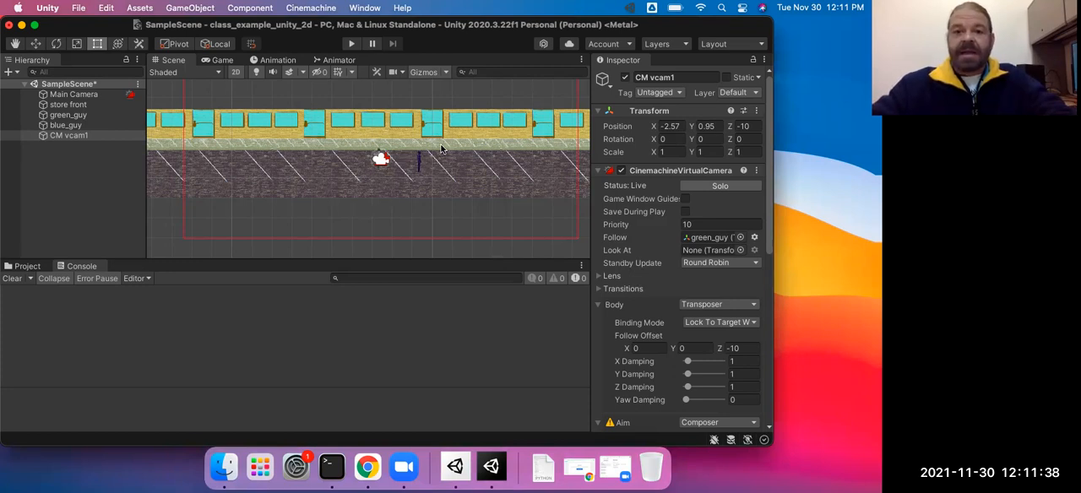
Step: Run the scene briefly in play mode and stop it
key("super+p")
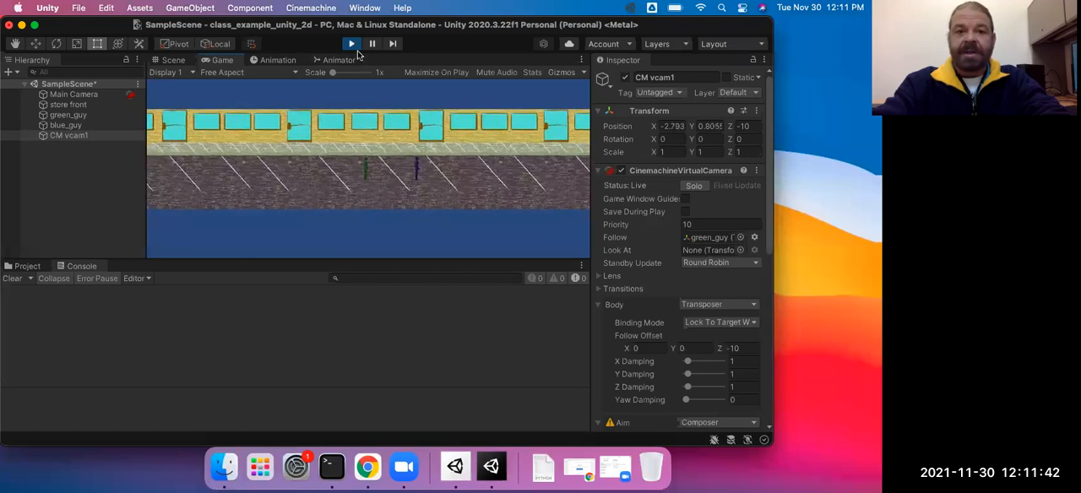
left_click(353, 46)
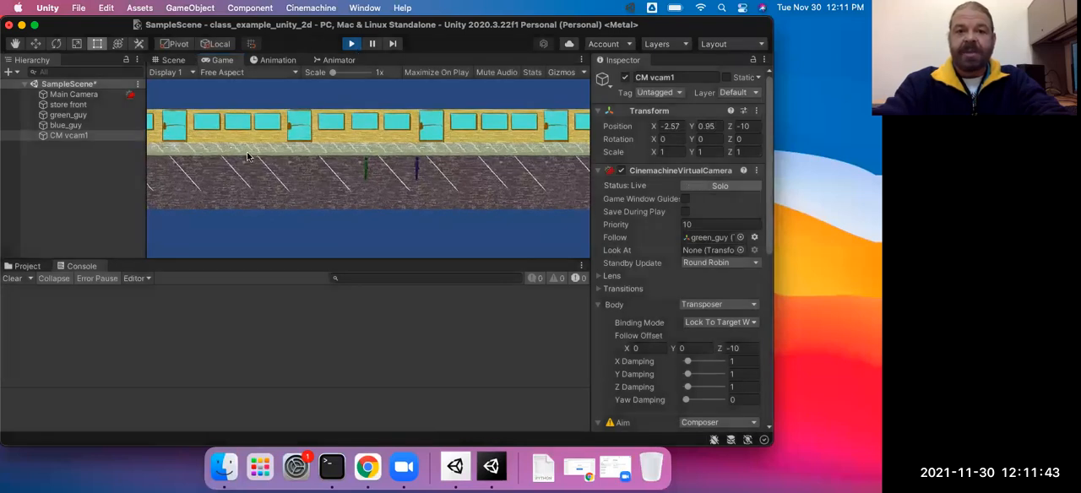
Step: Try a viewport rect width of 0.4 on the Main Camera and restore it to 1
left_click(73, 96)
middle_click_drag(235, 170, 274, 177)
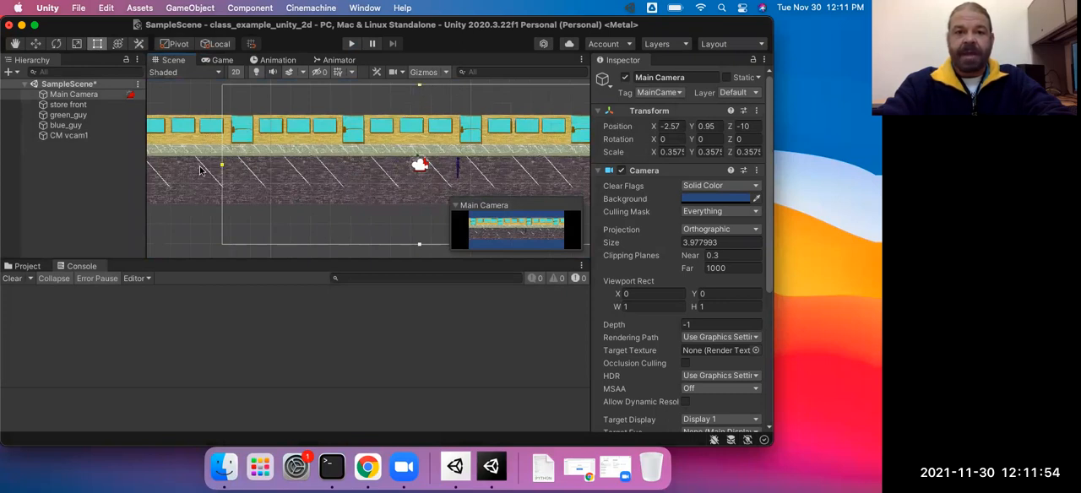
left_click(675, 306)
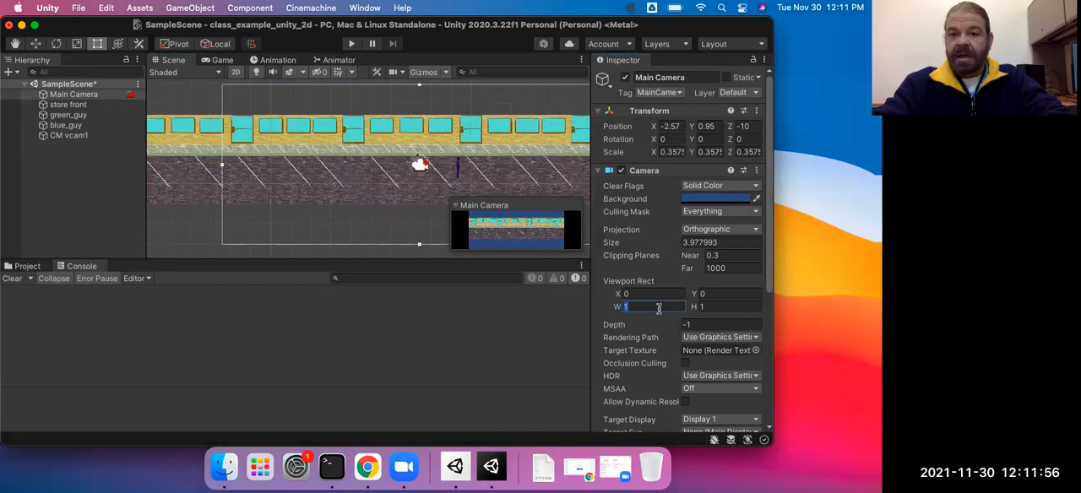
type("0.4")
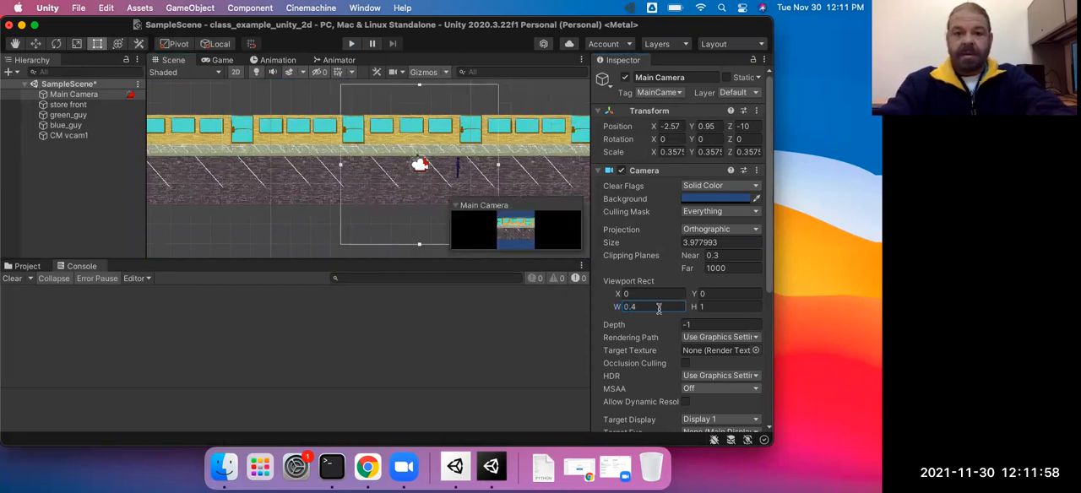
left_click(658, 309)
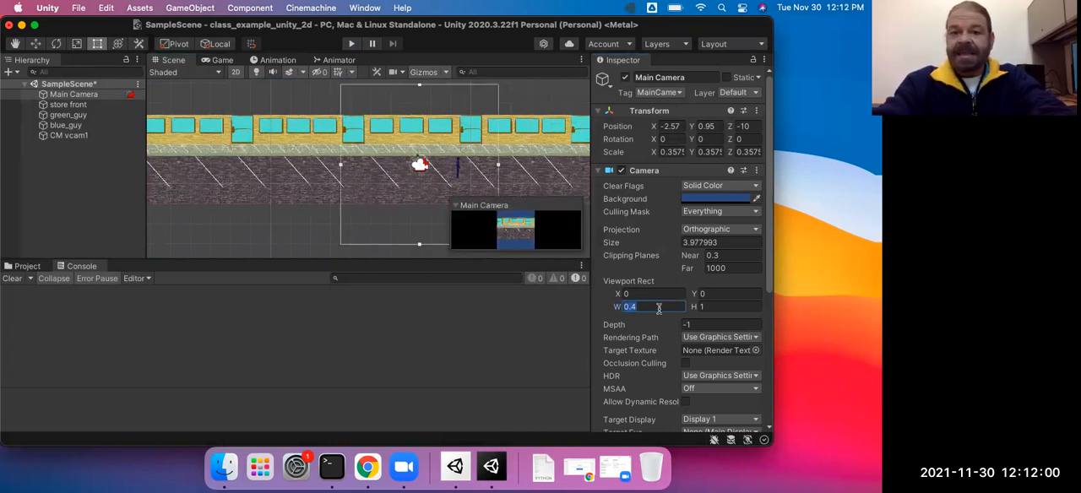
type("1")
left_click(441, 331)
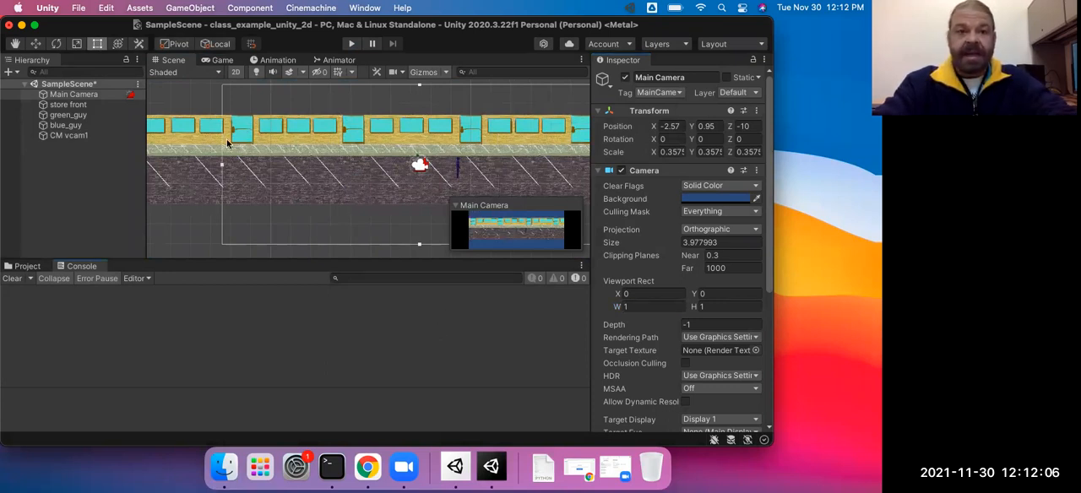
Step: Delete the CM vcam1 virtual camera from the scene
left_click(79, 139)
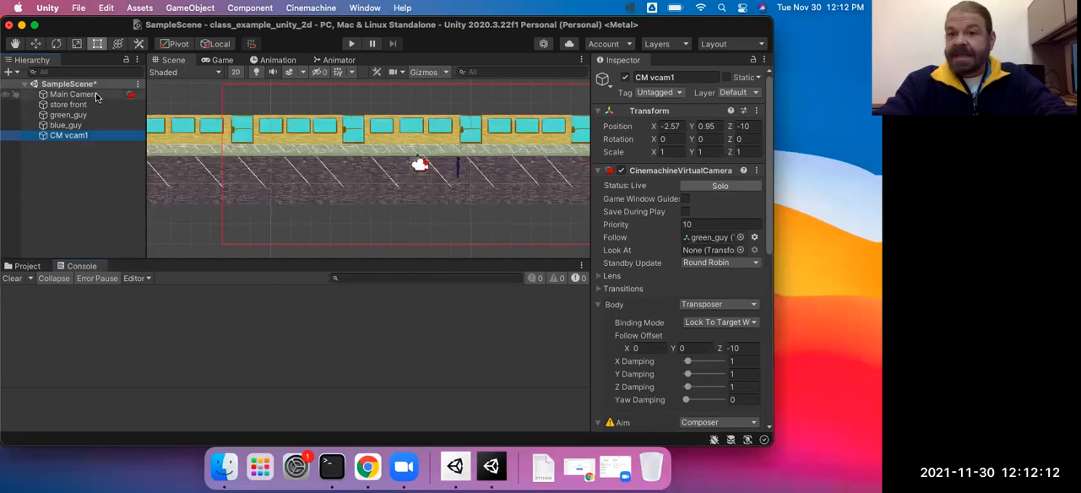
right_click(74, 139)
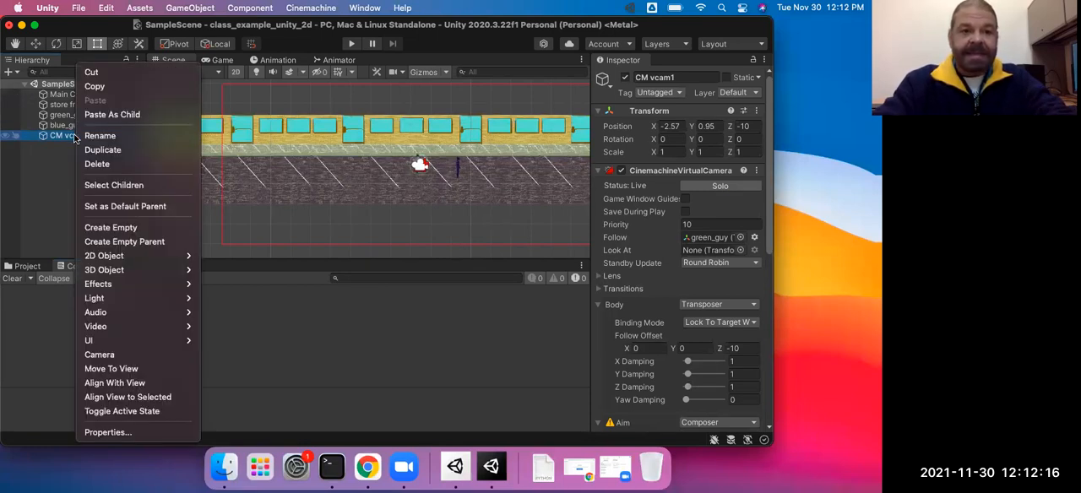
left_click(91, 164)
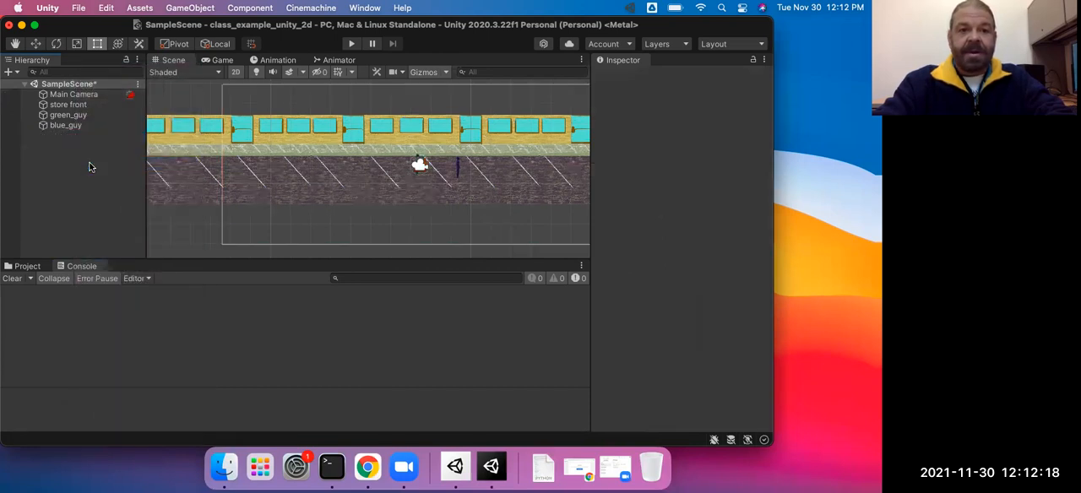
Step: Shrink the Main Camera's frame in the scene to an orthographic size of about 1.76
left_click(82, 103)
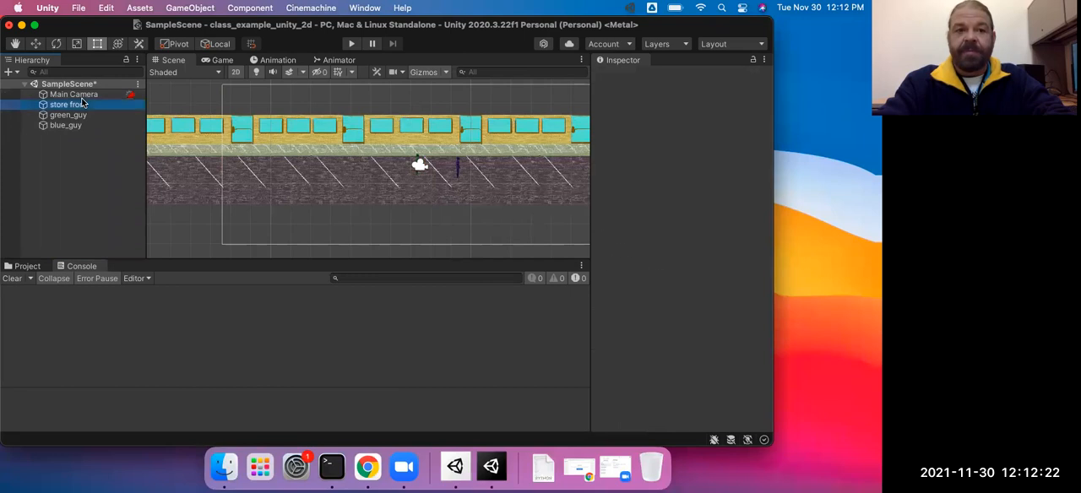
left_click(76, 93)
scroll(316, 205, "down", 2)
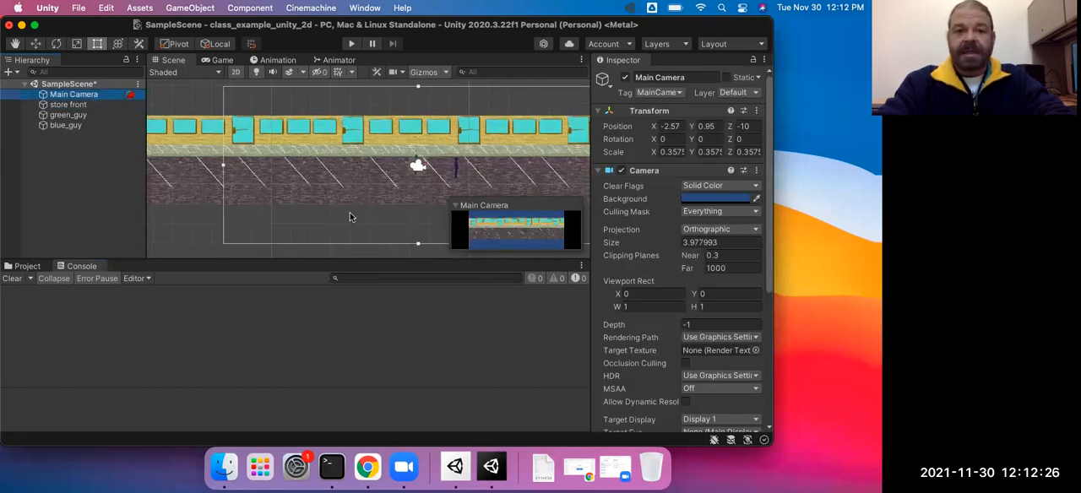
middle_click_drag(350, 217, 309, 213)
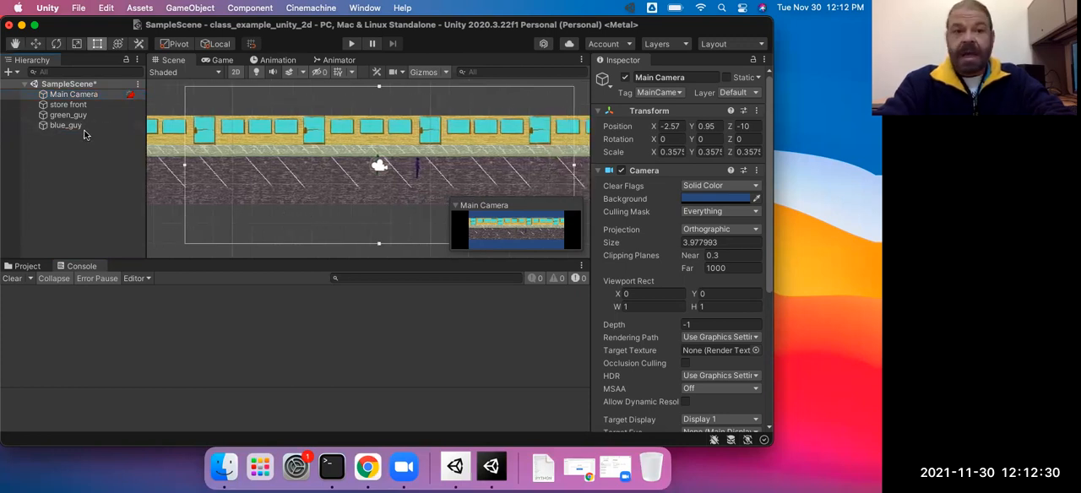
left_click_drag(380, 86, 382, 135)
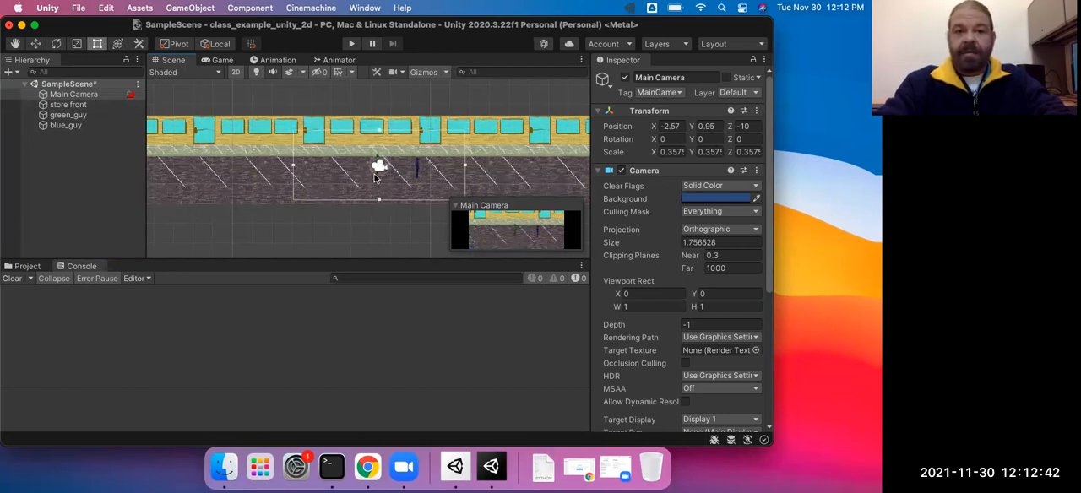
Step: Play the scene, walk the green character around to check the Main Camera's framing, and stop playback
left_click(351, 45)
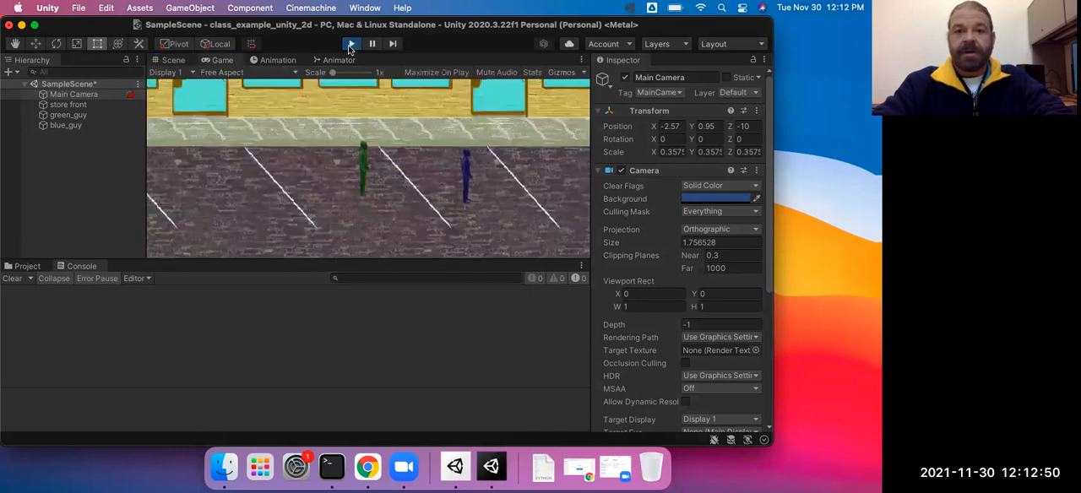
key("Right")
key("Up")
key("Right")
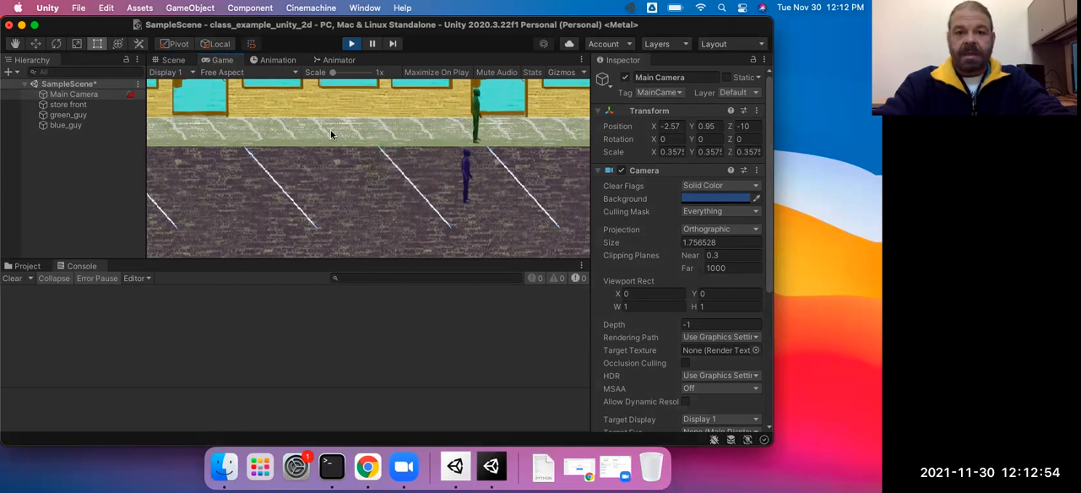
key("Left")
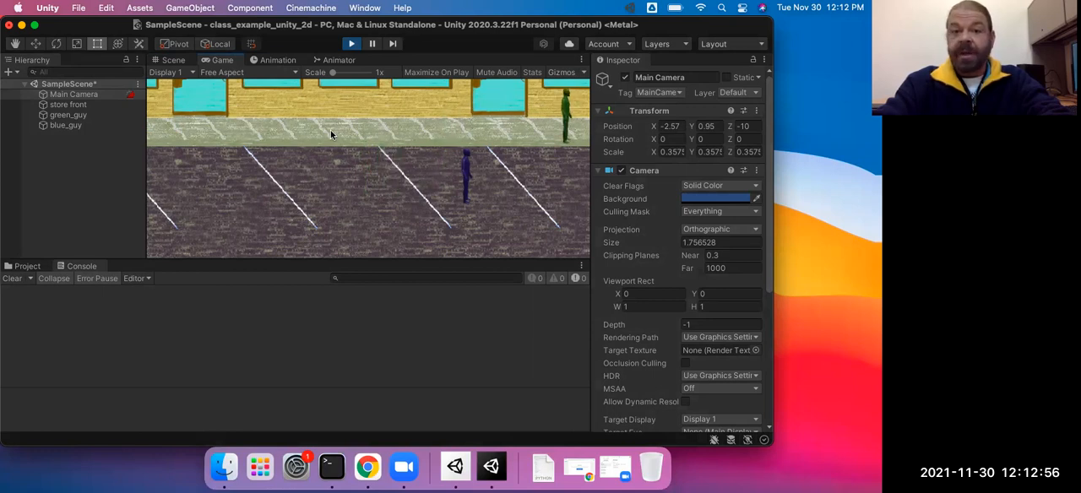
key("Down")
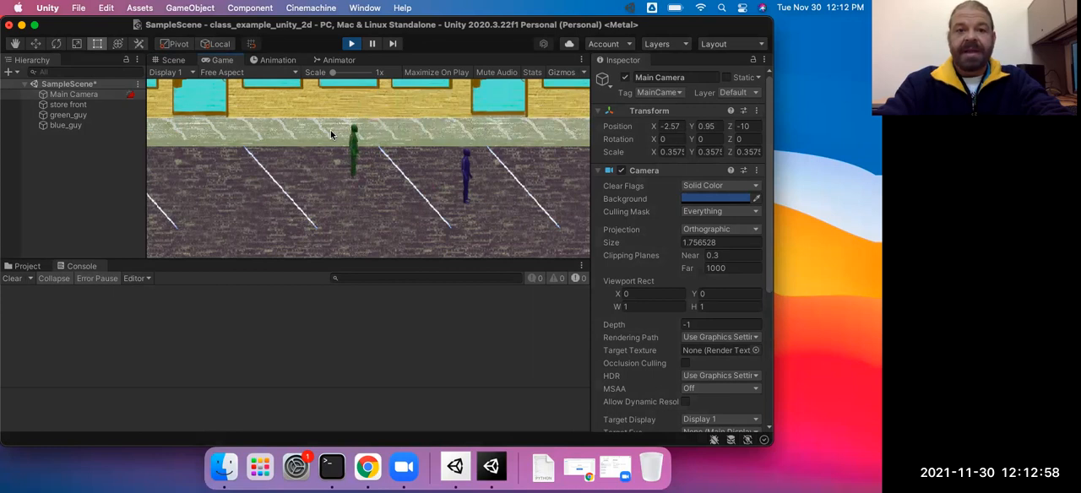
left_click(351, 44)
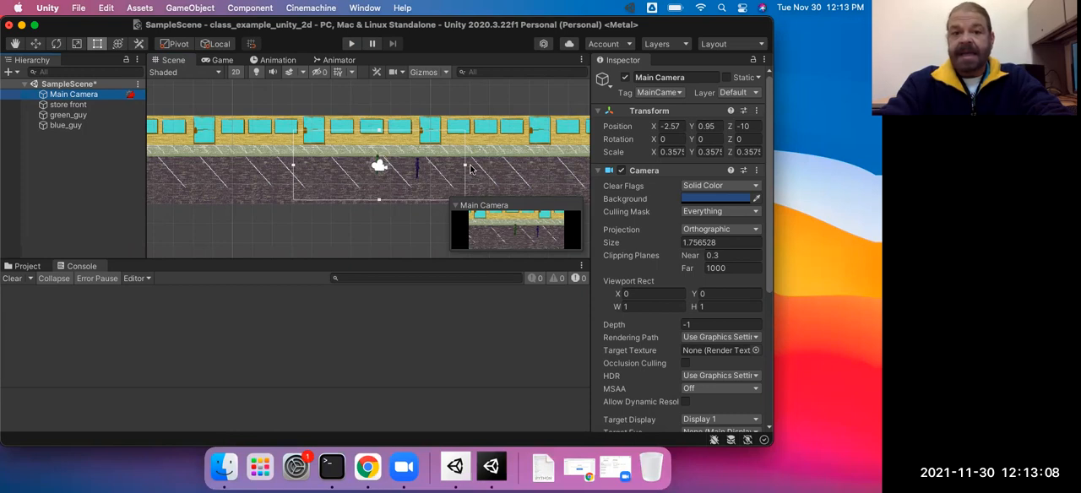
Step: Enlarge the Main Camera's orthographic size to about 1.78 and create a Cinemachine virtual camera
left_click_drag(466, 164, 468, 170)
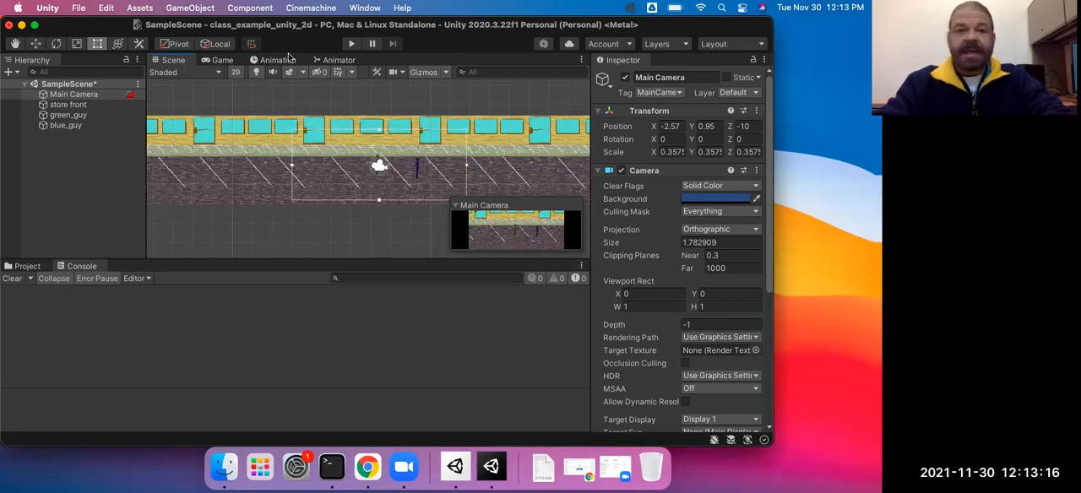
left_click(312, 8)
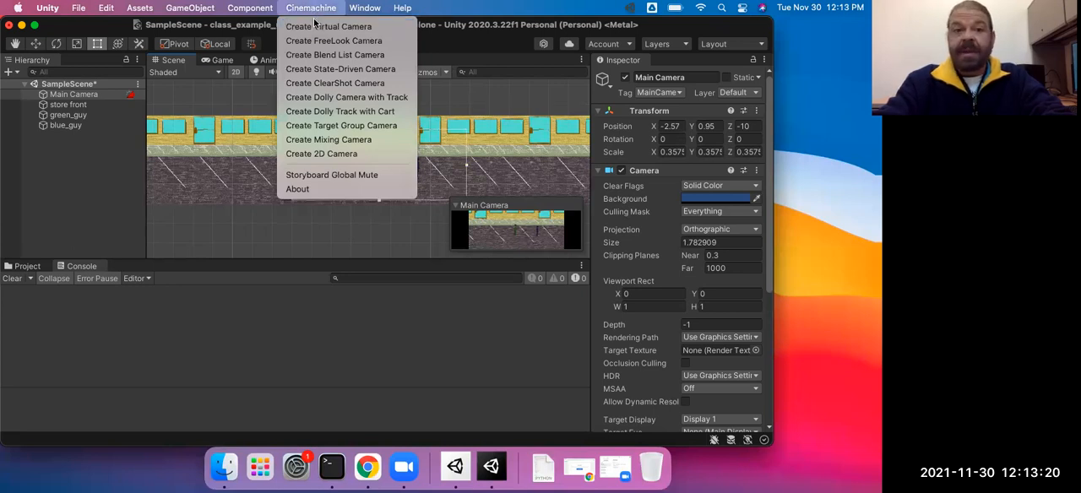
left_click(313, 26)
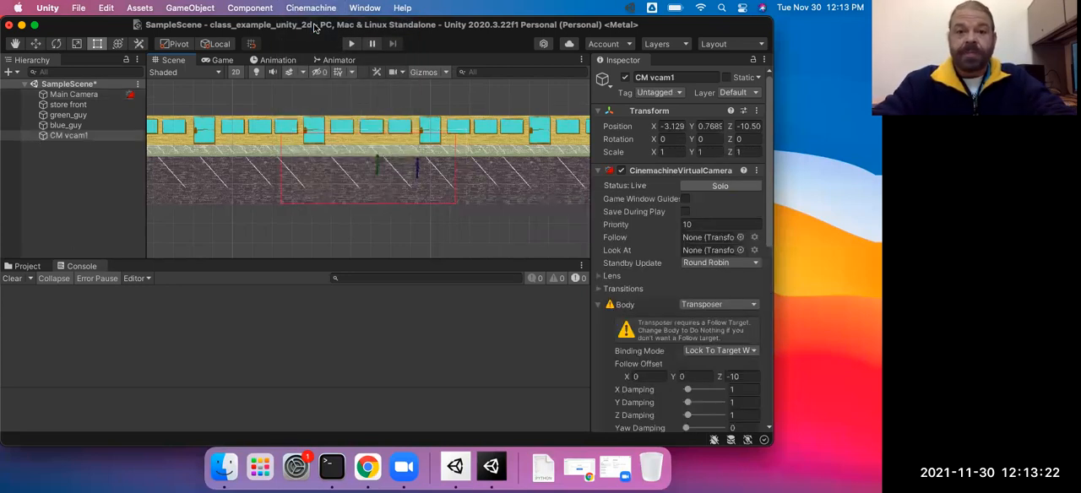
Step: Play the scene with the virtual camera that has no targets, walk the green character in several directions, and stop playback
left_click(351, 44)
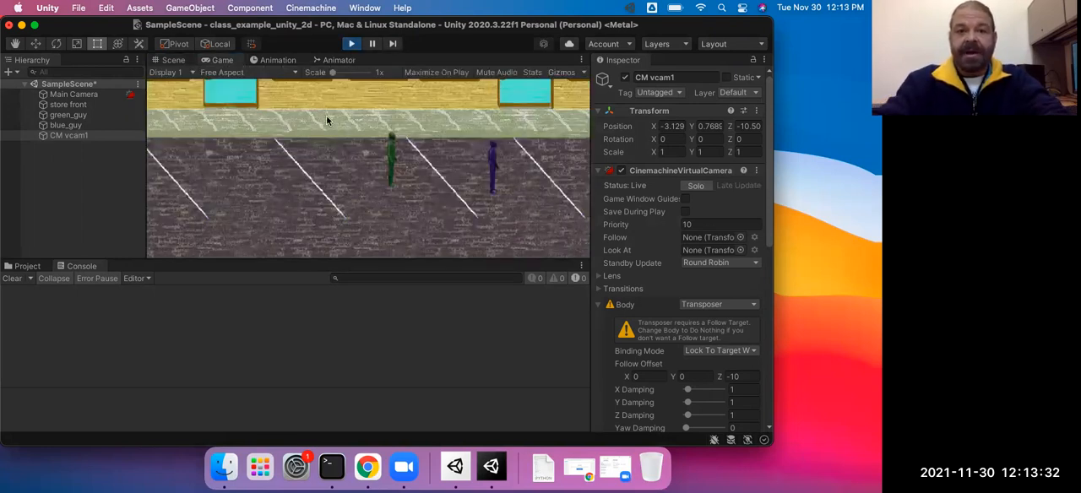
key("Down")
key("Right")
key("Up")
key("Right")
key("Right")
key("Left")
key("Up")
key("Left")
key("Down")
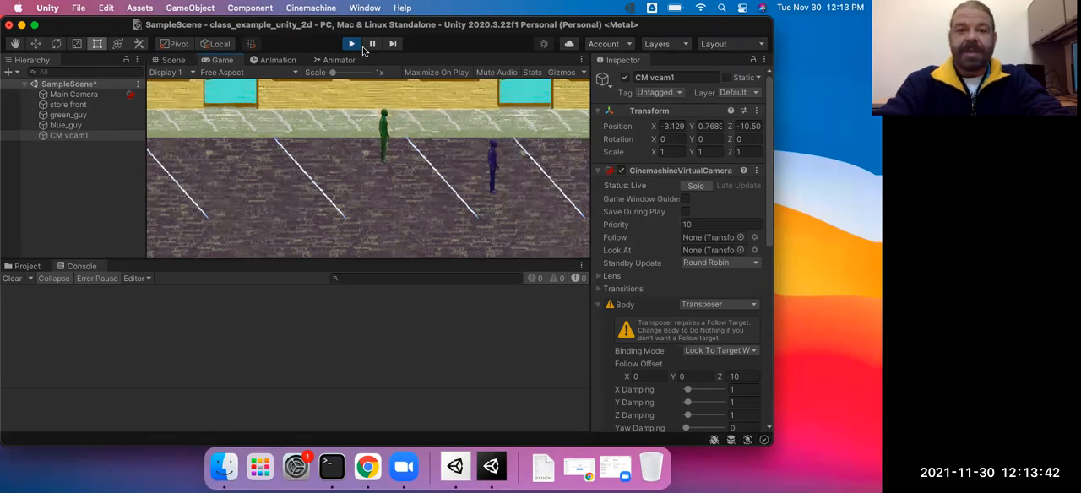
left_click(352, 46)
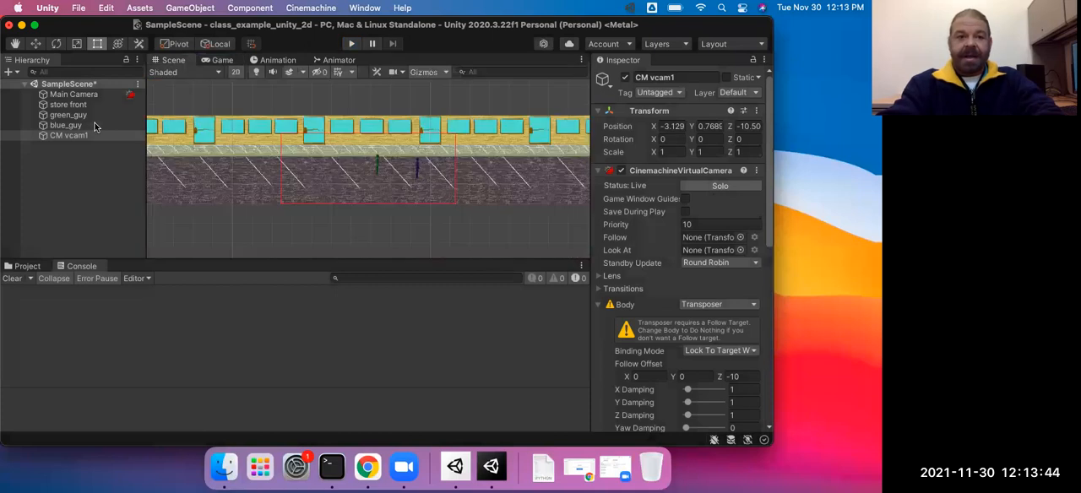
Step: Assign green_guy as both the Follow and Look At target of CM vcam1
left_click(67, 135)
left_click_drag(699, 244, 700, 239)
left_click_drag(89, 125, 86, 123)
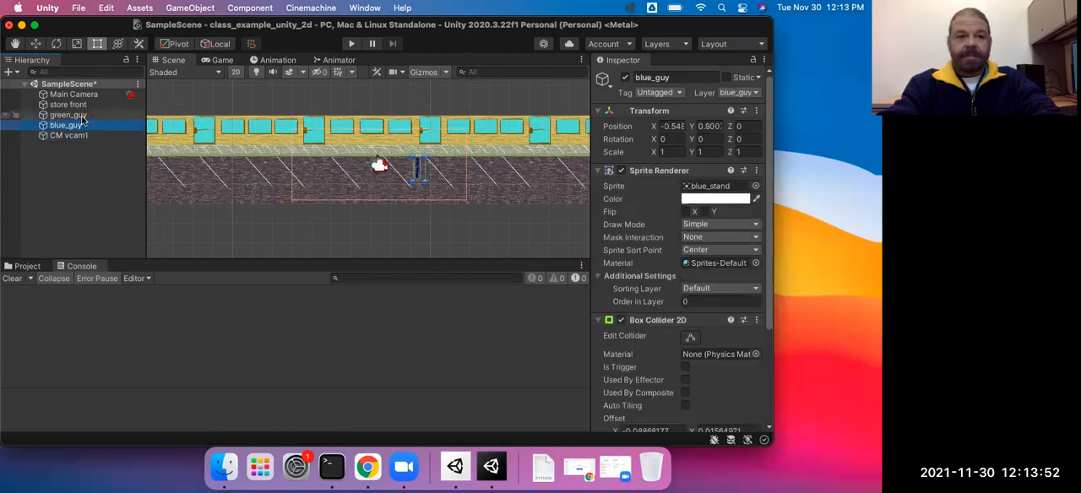
left_click(74, 116)
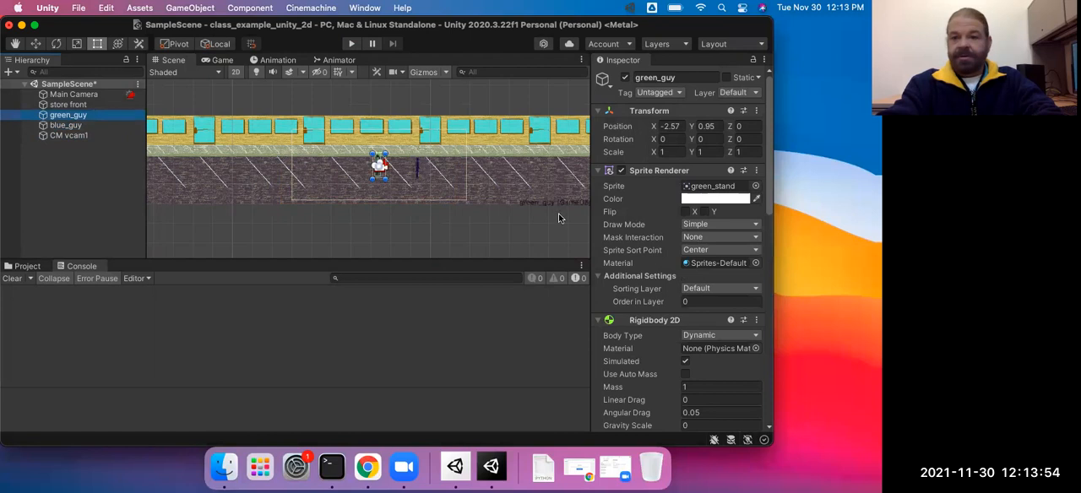
left_click_drag(77, 118, 706, 252)
left_click(74, 136)
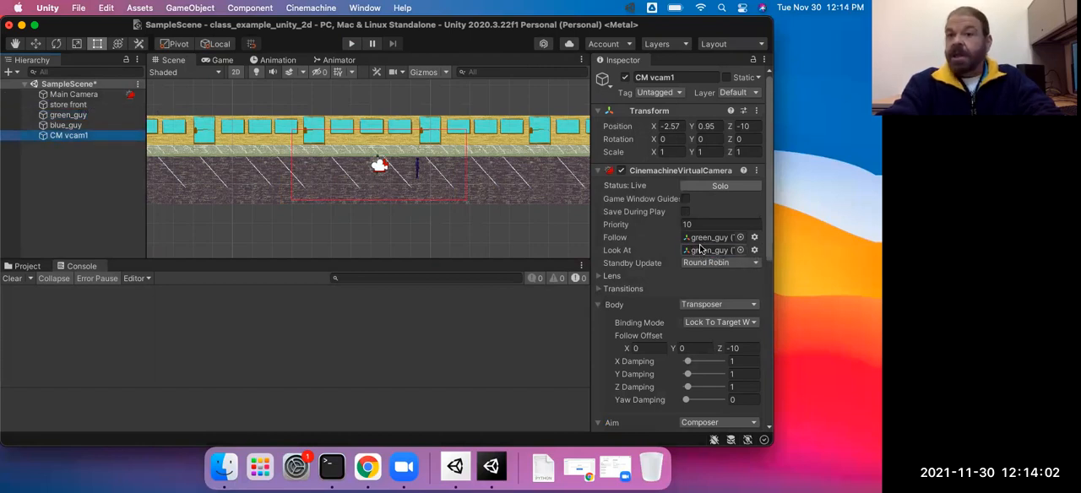
Step: Enable Game Window Guides on CM vcam1 and display them in the Game view
scroll(692, 301, "down", 3)
scroll(691, 300, "down", 6)
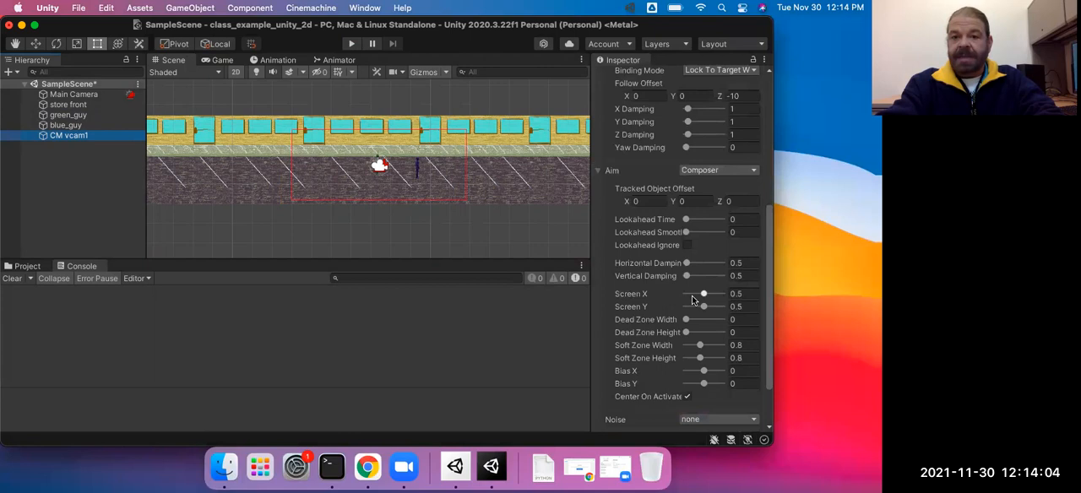
scroll(692, 298, "up", 4)
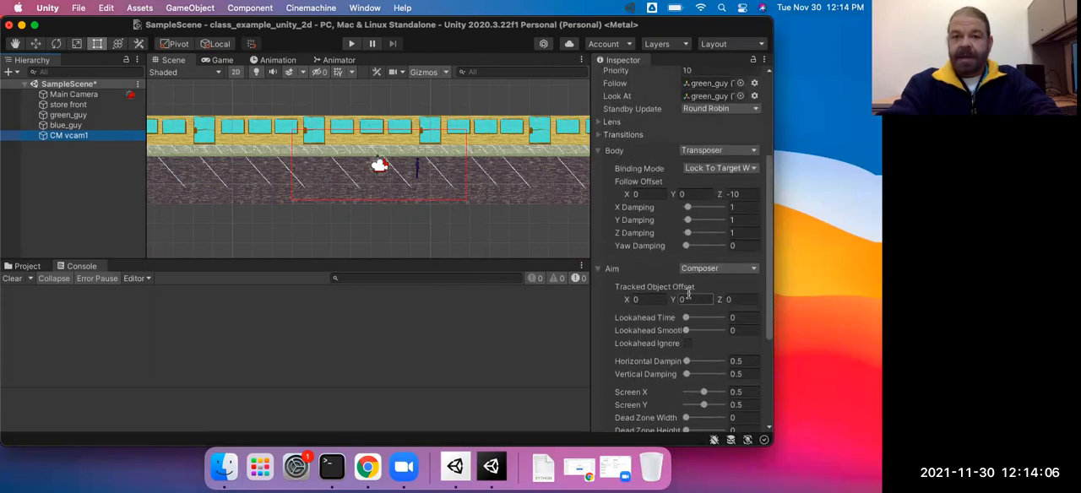
scroll(678, 222, "up", 8)
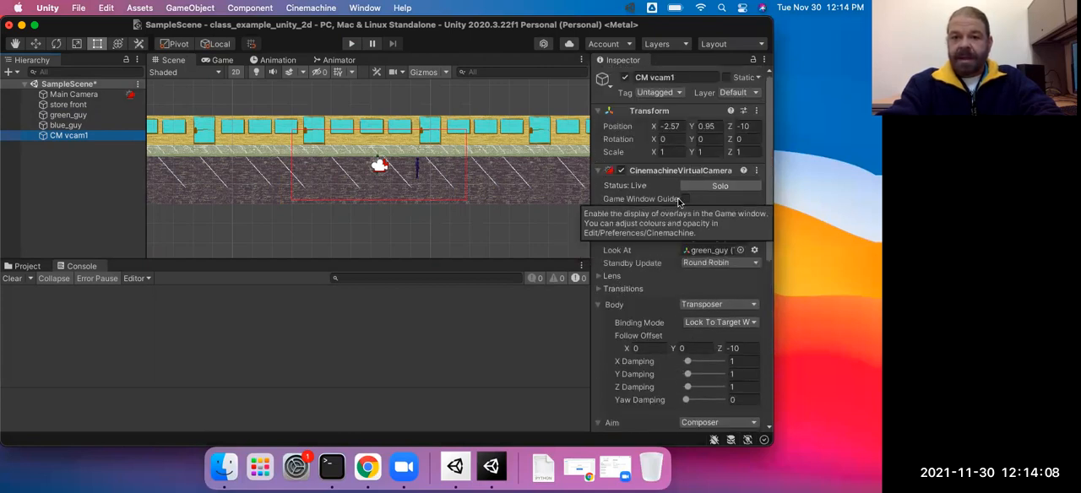
left_click(682, 199)
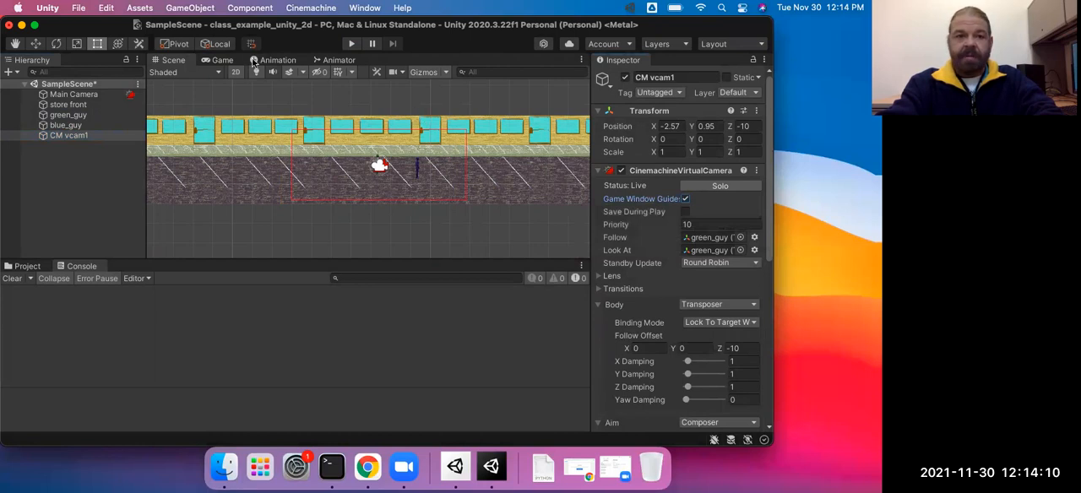
left_click(224, 60)
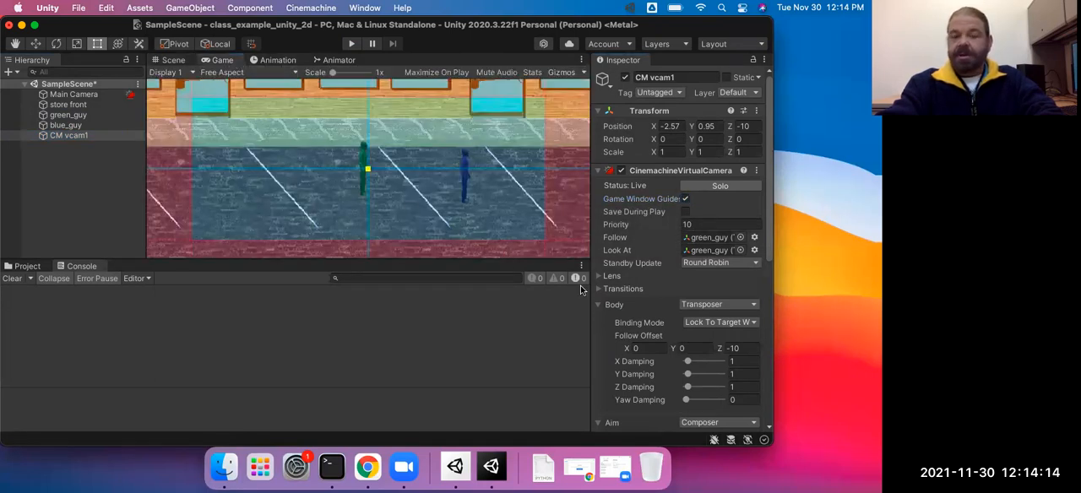
Step: Set the virtual camera's Transposer X Damping to 3.6 and Y Damping to 4.2
scroll(683, 337, "down", 5)
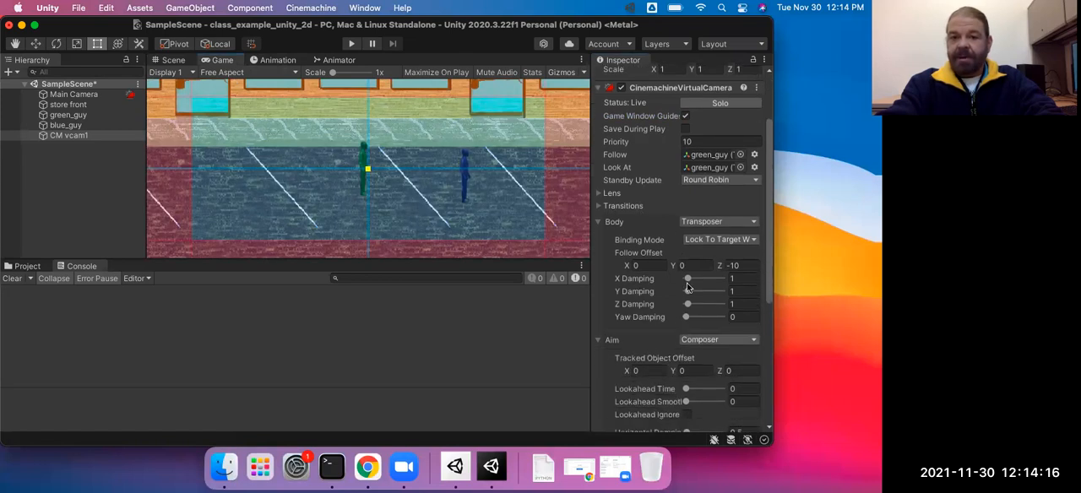
left_click_drag(688, 279, 693, 291)
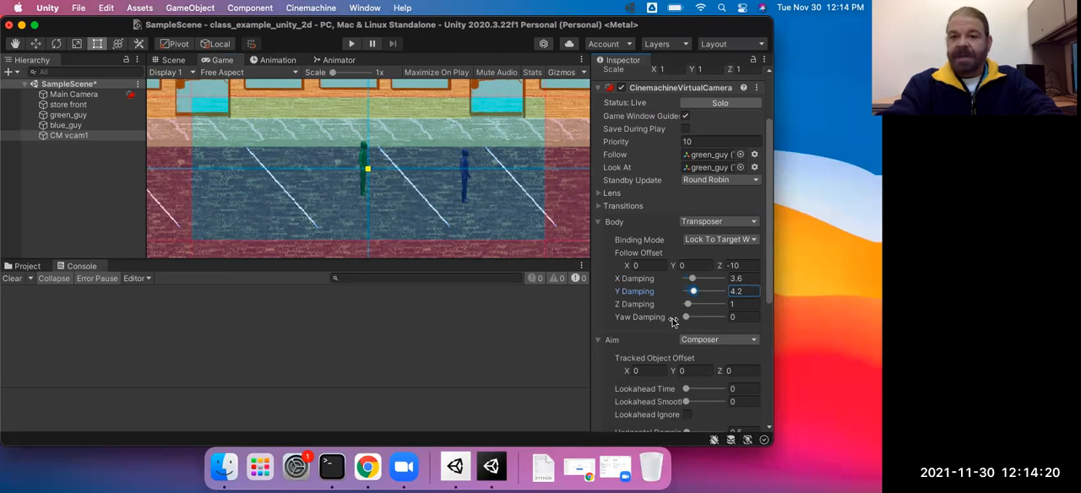
Step: Set the Composer aim's Dead Zone Width to 0.54 and Dead Zone Height to 1.03 on CM vcam1
scroll(673, 322, "down", 1)
scroll(672, 322, "down", 5)
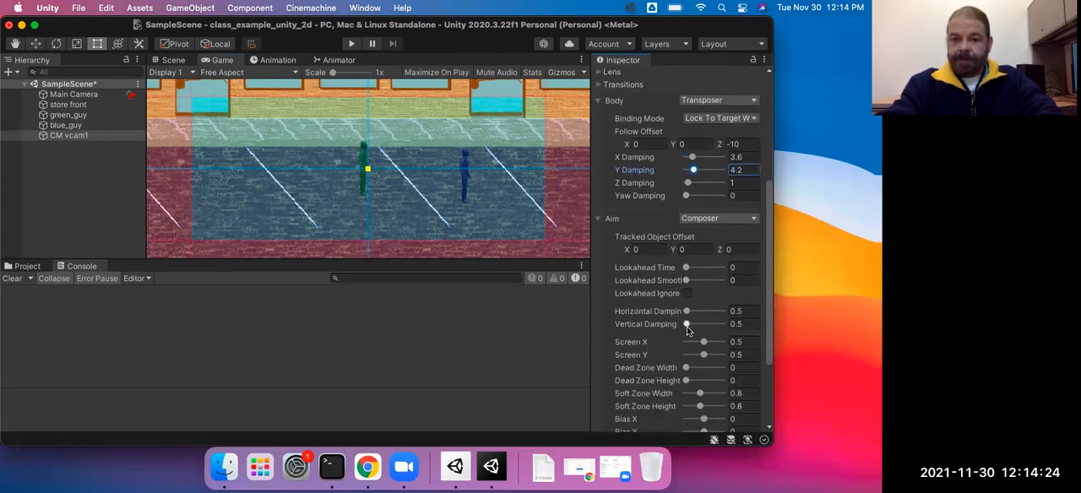
left_click_drag(705, 355, 704, 356)
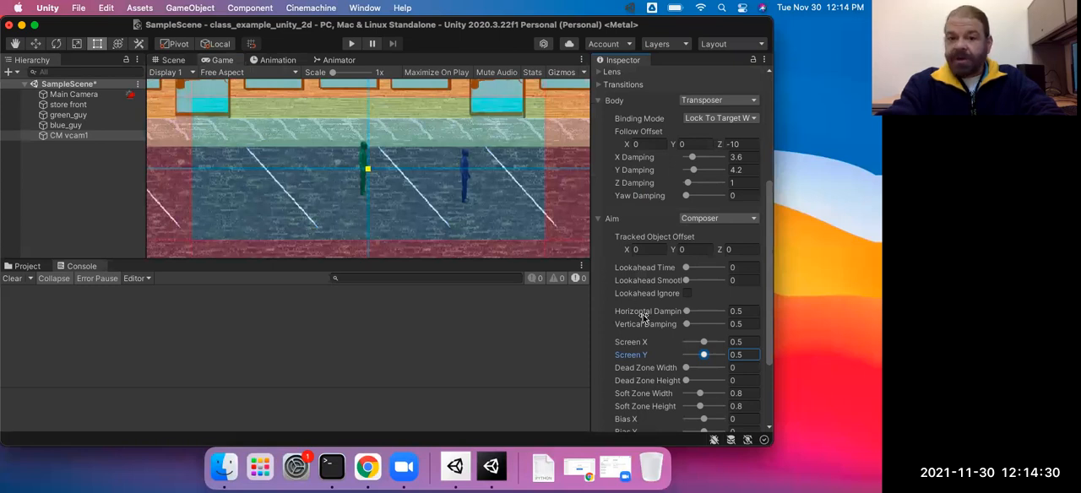
scroll(676, 374, "down", 3)
mouse_move(686, 297)
left_mouse_down()
mouse_move(699, 302)
mouse_move(695, 285)
mouse_move(706, 301)
left_mouse_up()
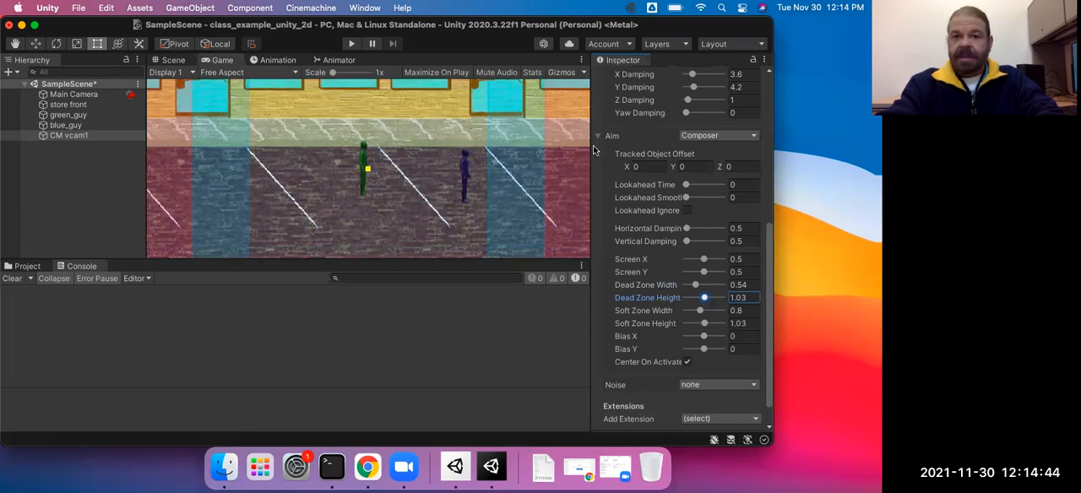
Step: Play the scene and walk the green character up, down and along the street to its right-hand end to test the camera follow
left_click(349, 44)
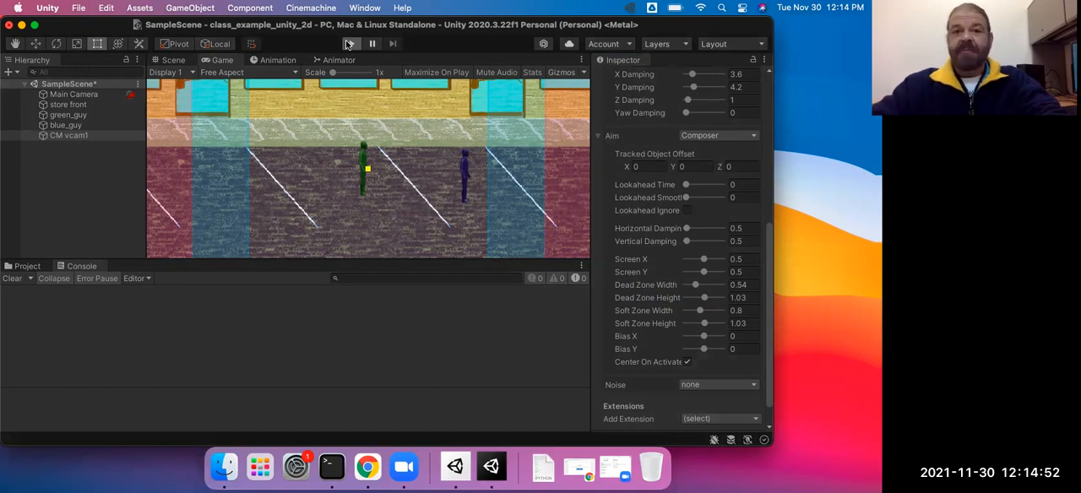
left_click(349, 43)
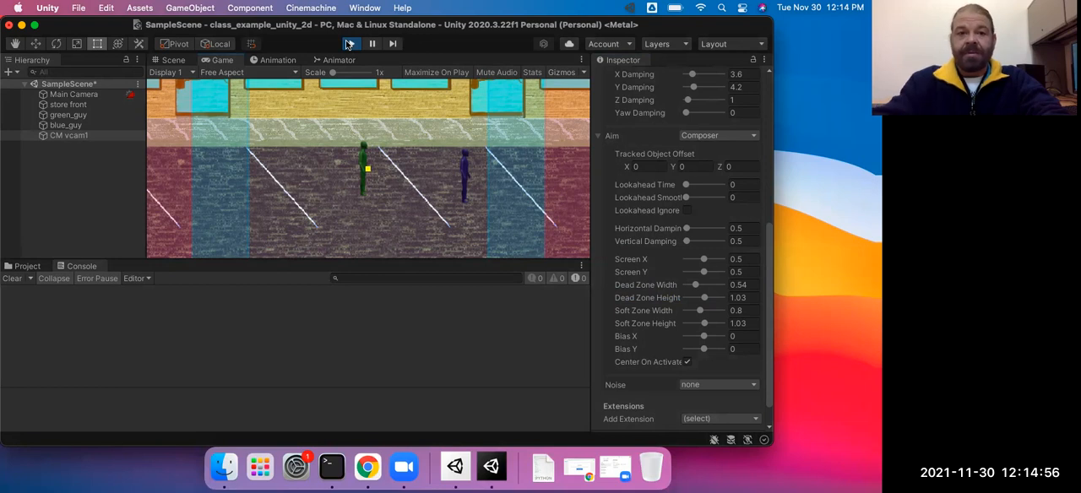
key("Right")
key("Left")
key("Right")
key("Up")
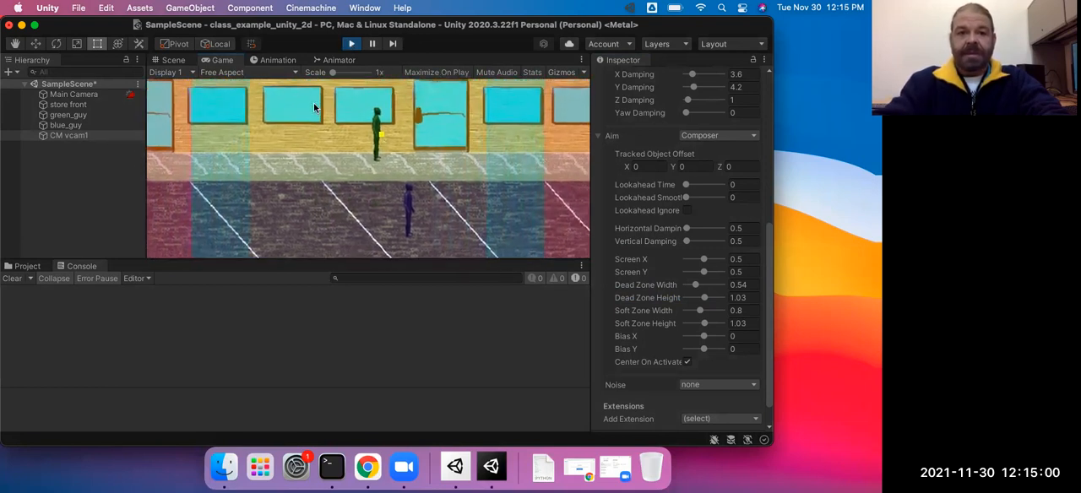
key("Down")
key("Right")
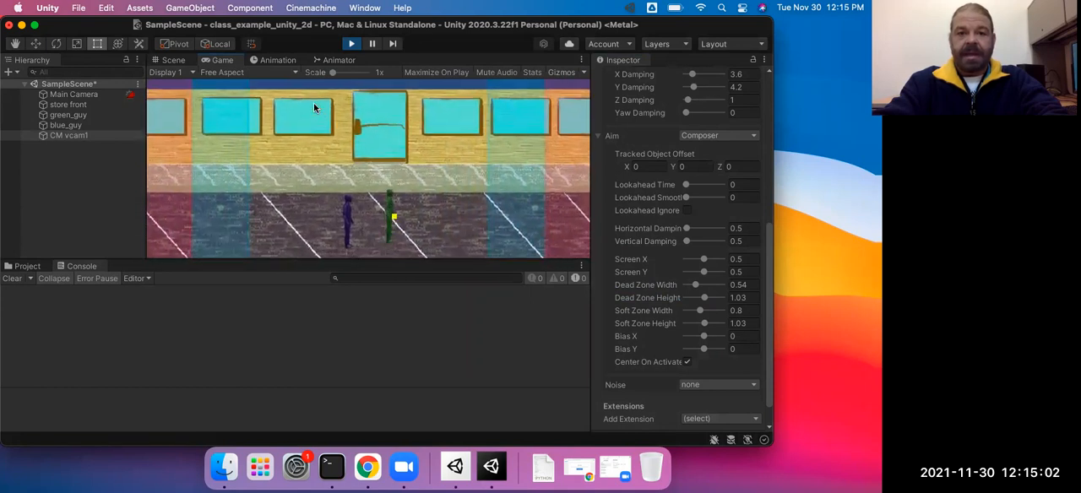
key("Up")
key("Right")
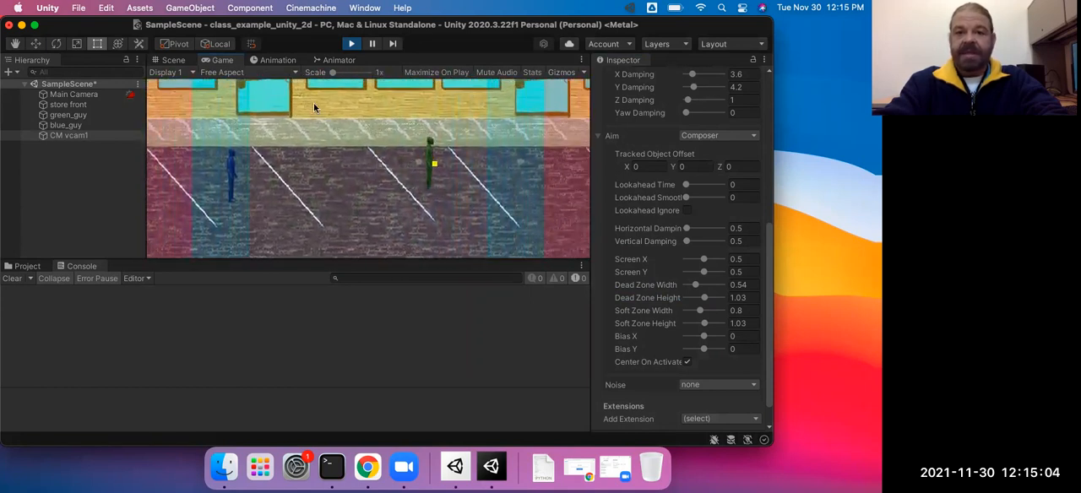
key("Right")
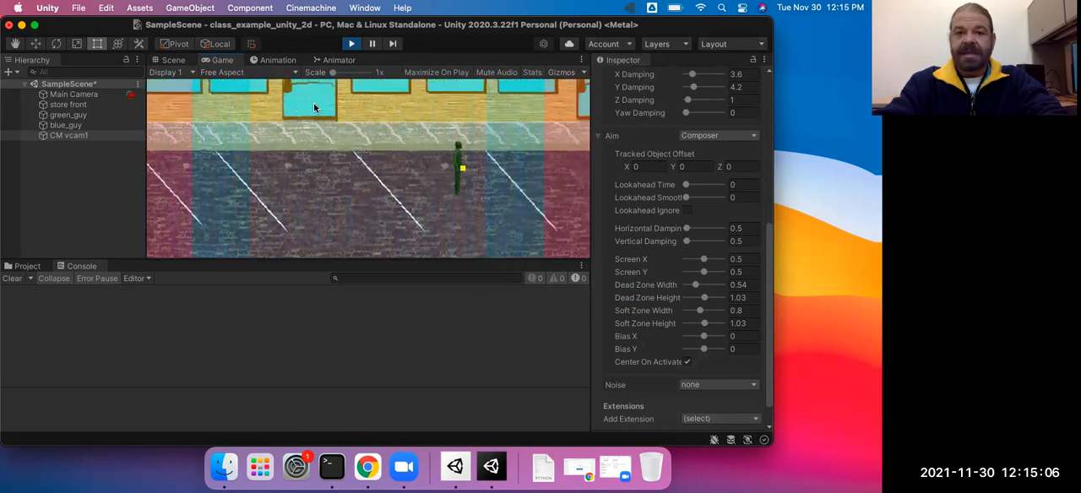
key("Right")
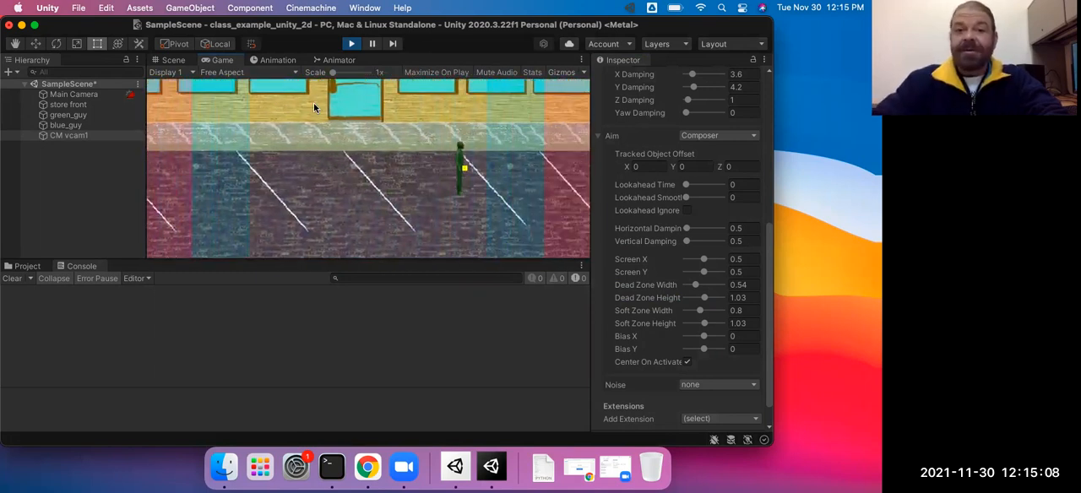
key("Right")
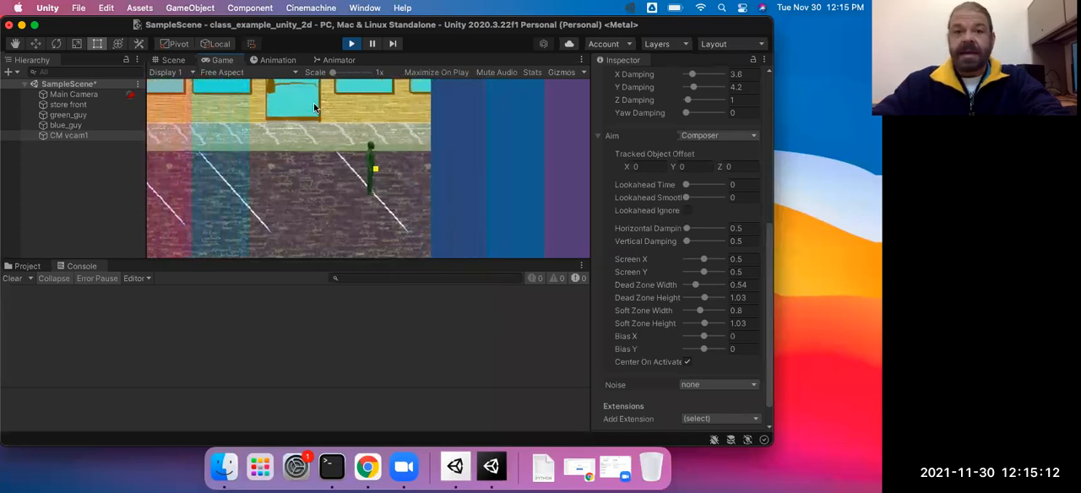
key("Left")
key("Right")
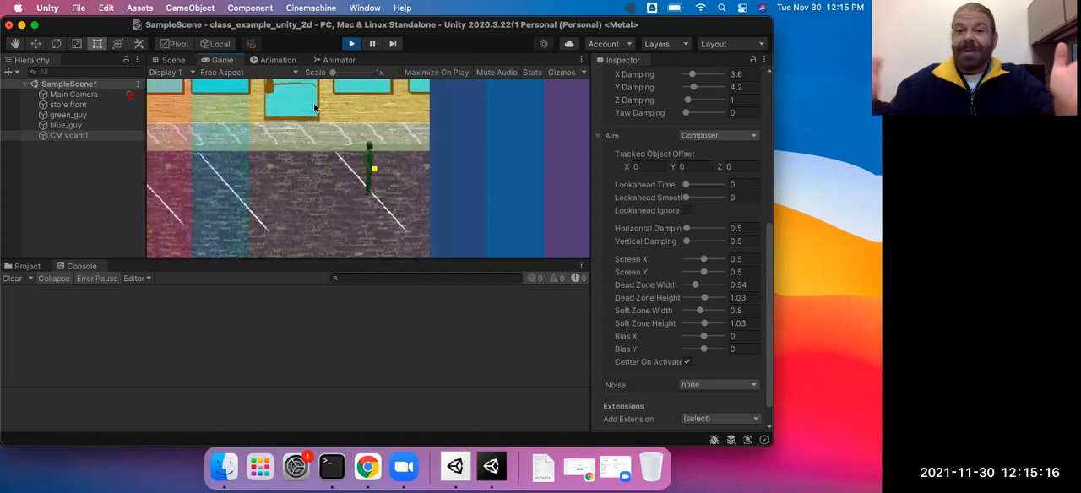
Step: Walk the green character back left past the blue character, moving up and down, and stop playback
key("Left")
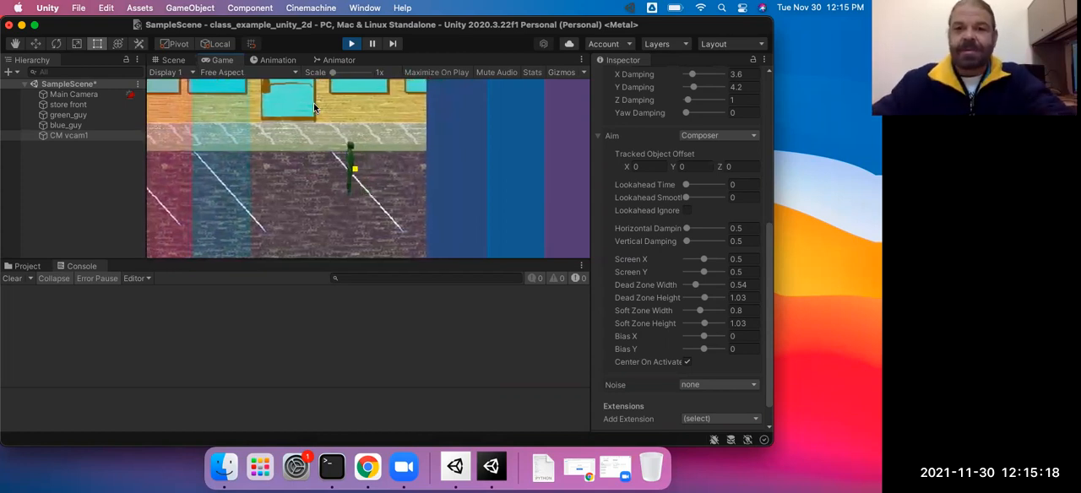
key("Left")
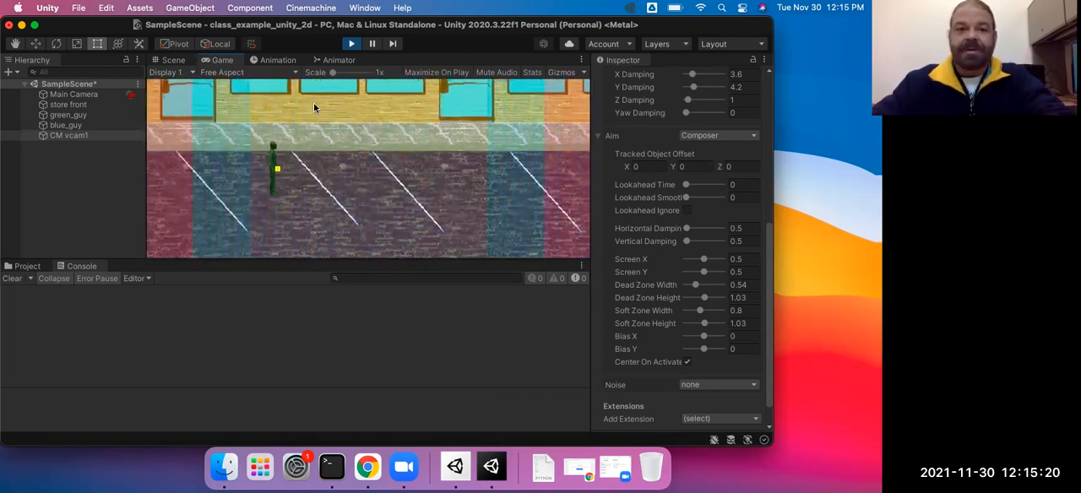
key("Left")
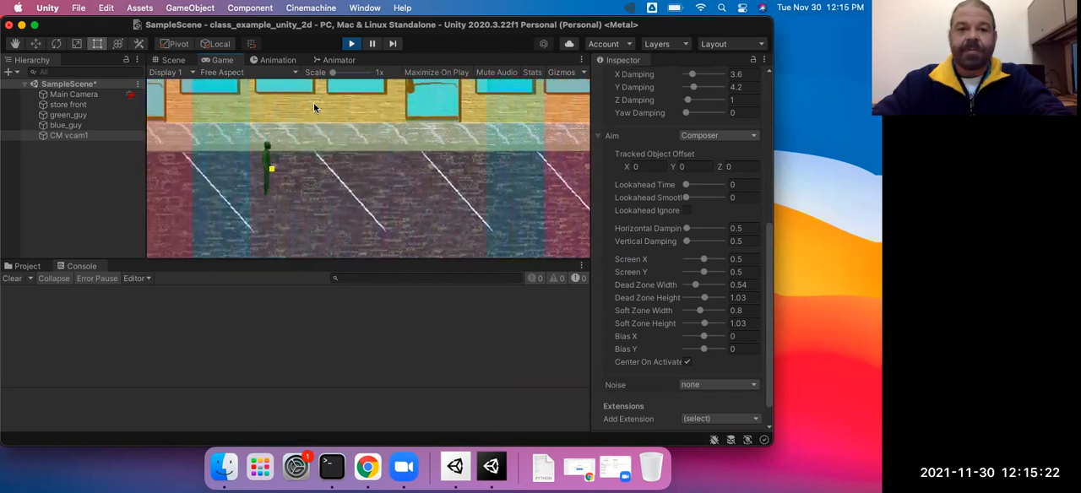
key("Left")
key("Up")
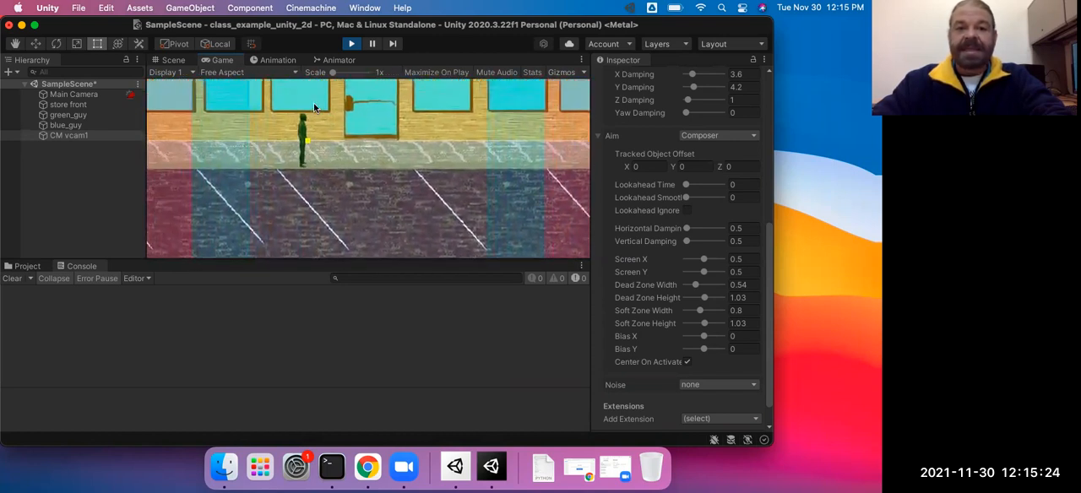
key("Left")
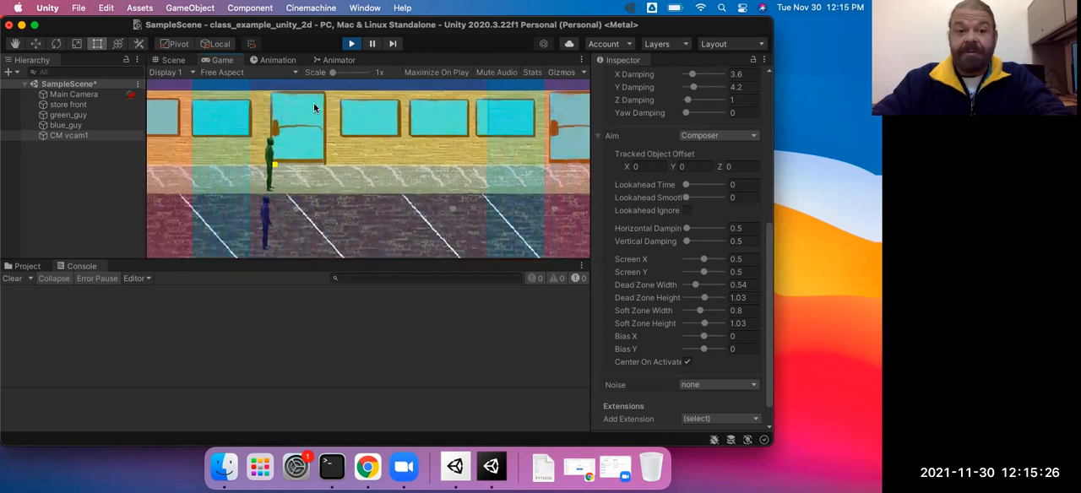
key("Down")
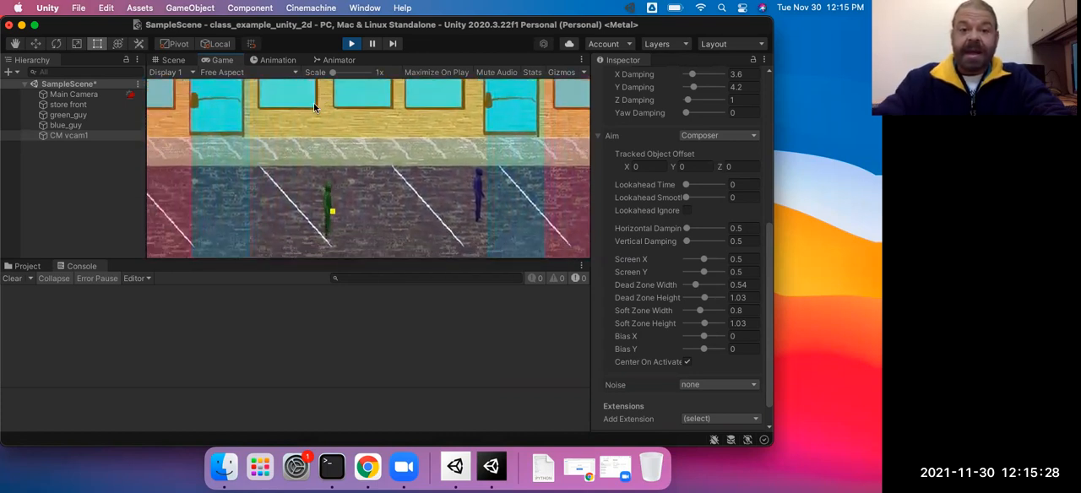
left_click(350, 47)
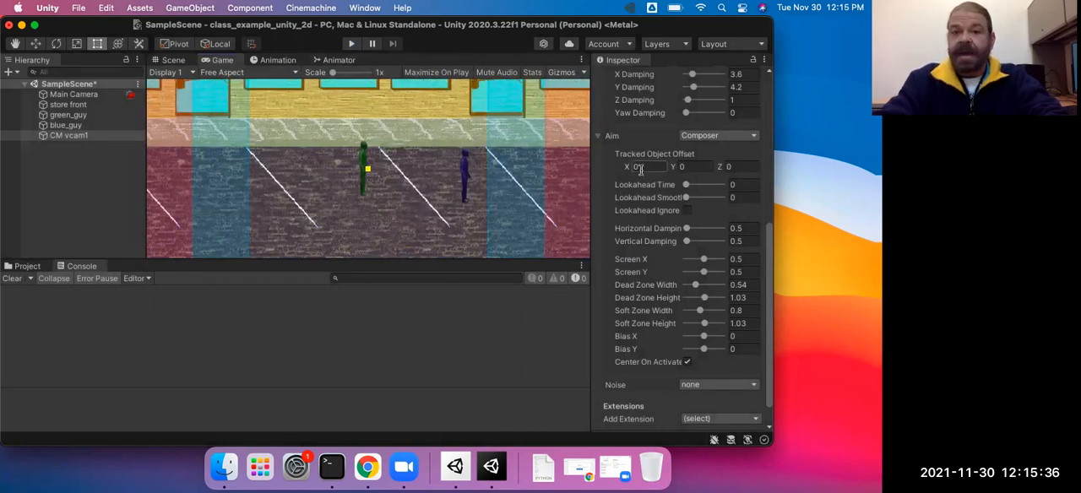
Step: Disable Game Window Guides on CM vcam1, switch to the Scene view, and inspect Main Camera and CM vcam1
scroll(652, 206, "up", 8)
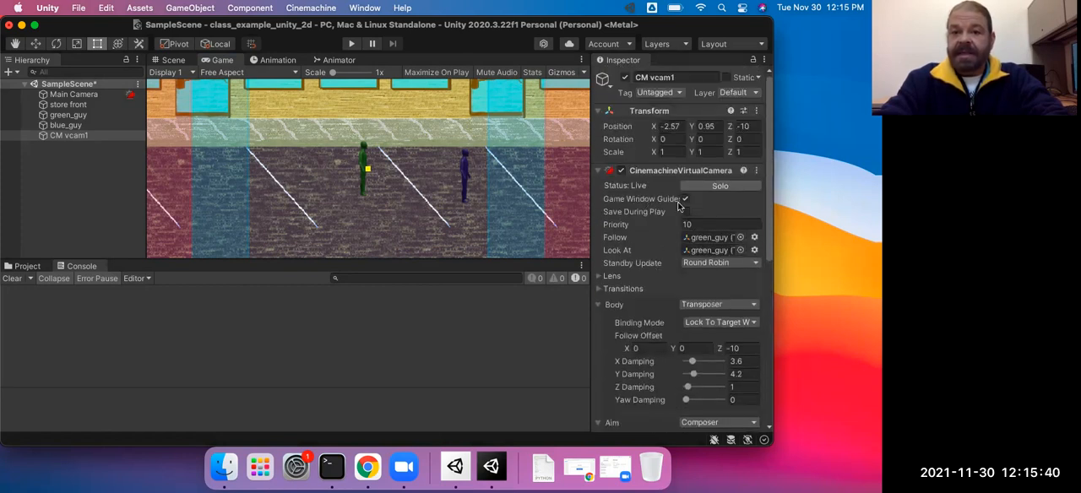
left_click(685, 200)
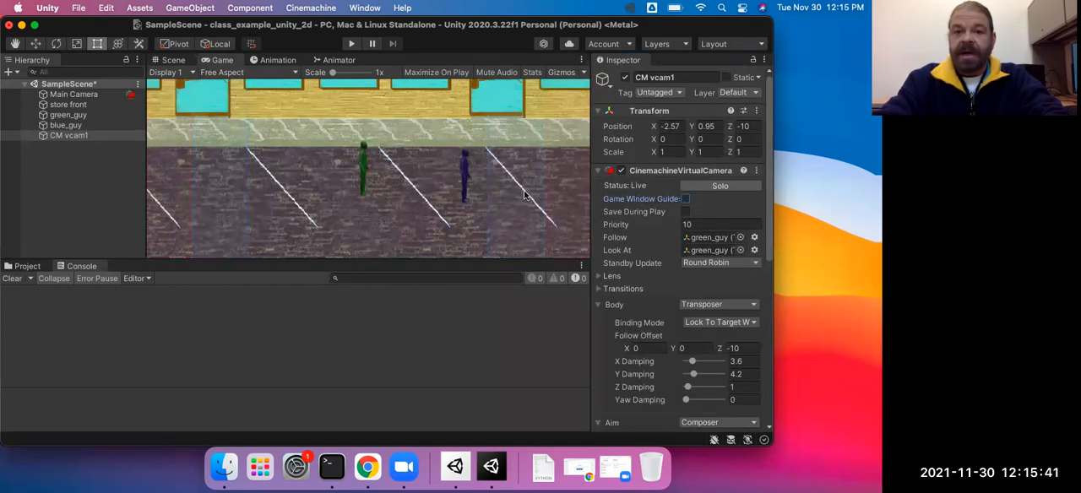
left_click(172, 60)
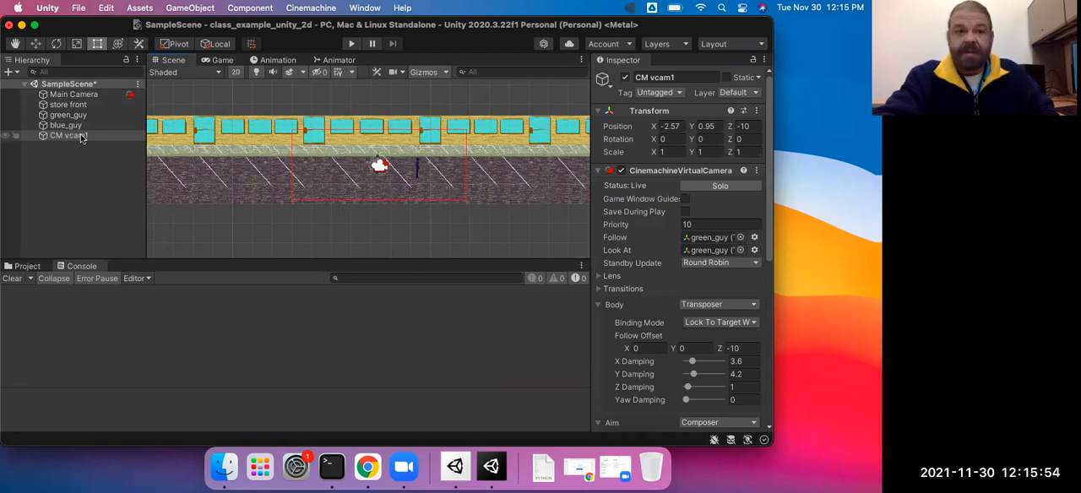
left_click(75, 95)
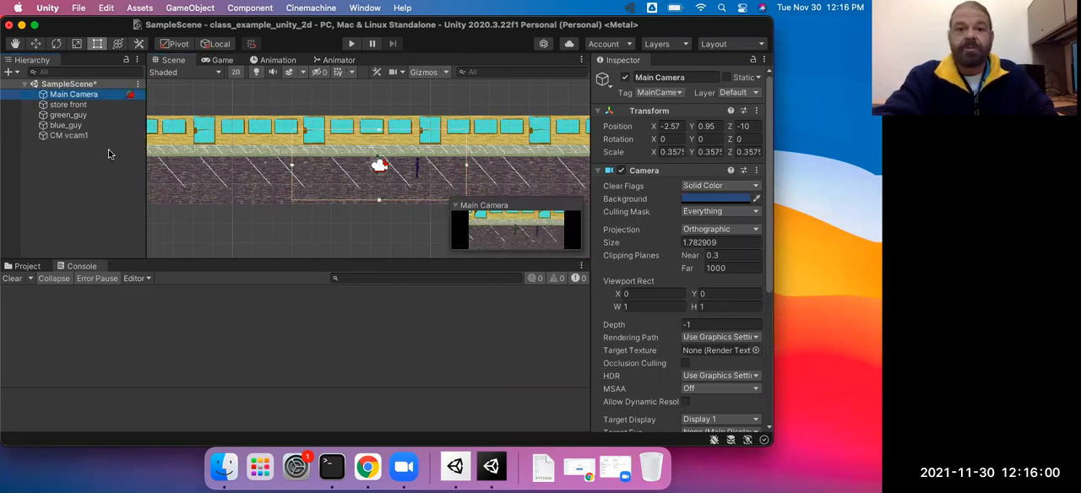
left_click(75, 136)
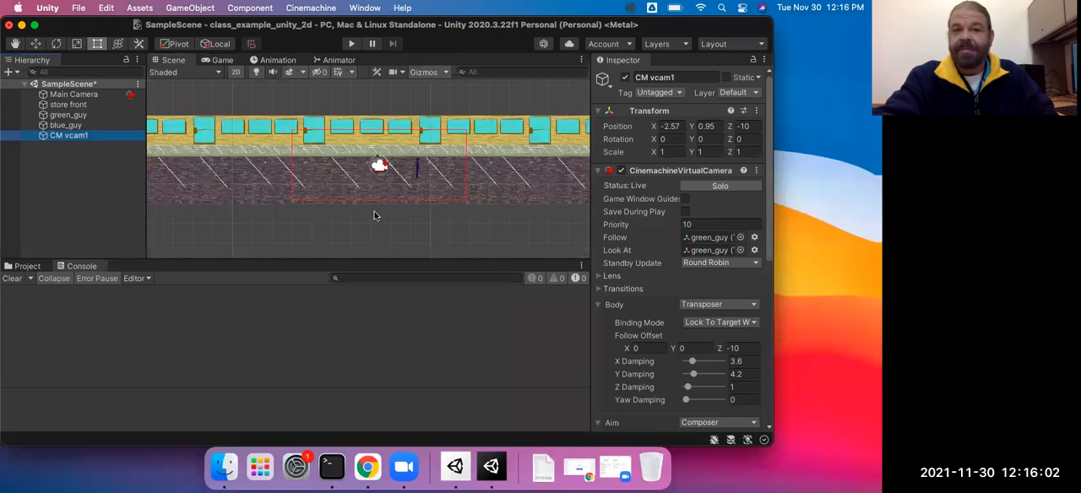